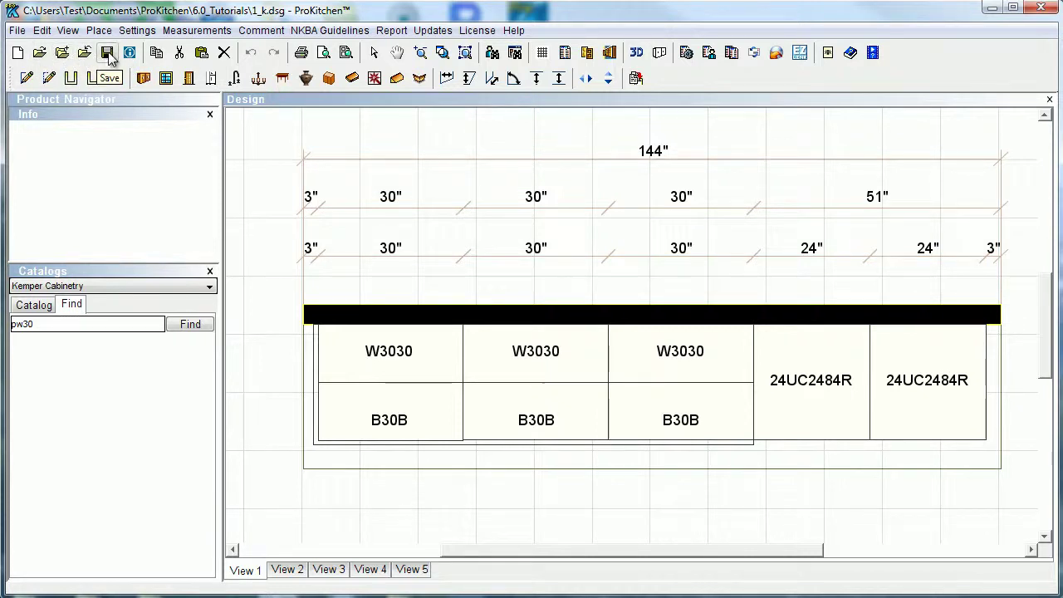
# - Save the current buffet design, then open the L-shaped kitchen plan 1_a.dsg
pyautogui.click(36, 62)
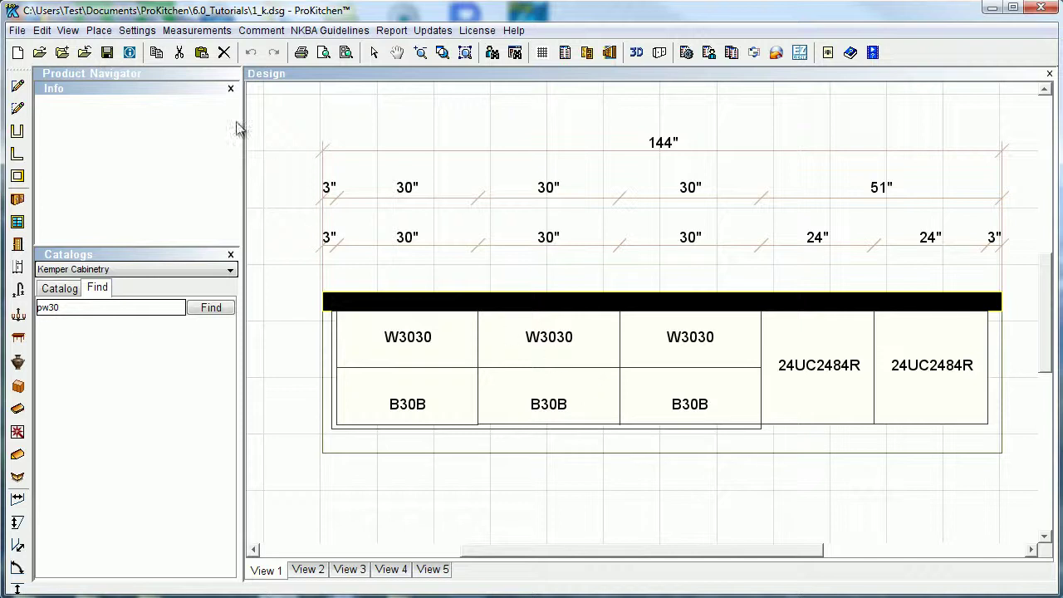
pyautogui.click(37, 53)
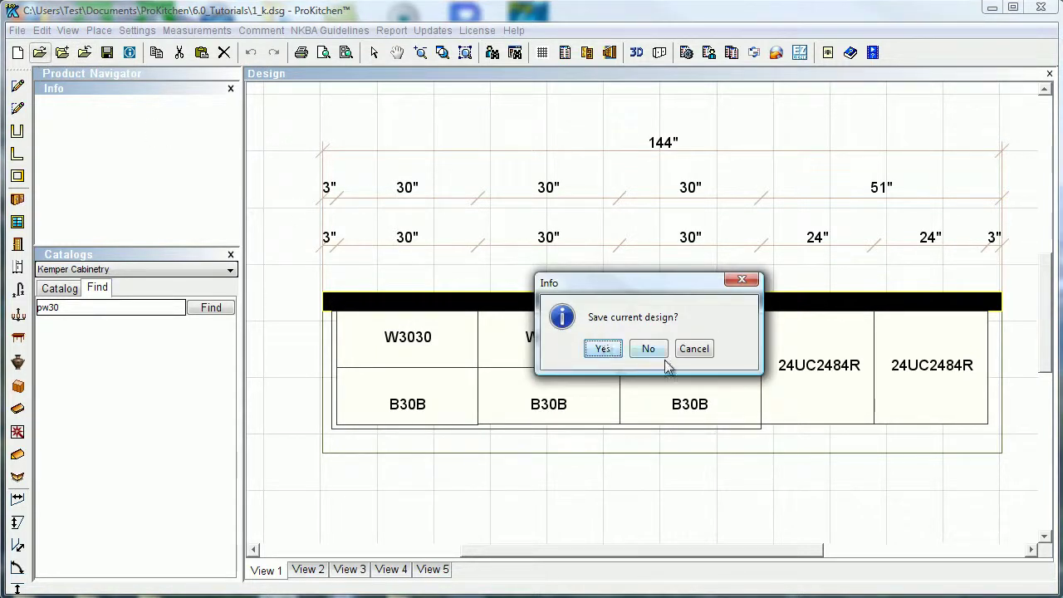
pyautogui.click(603, 348)
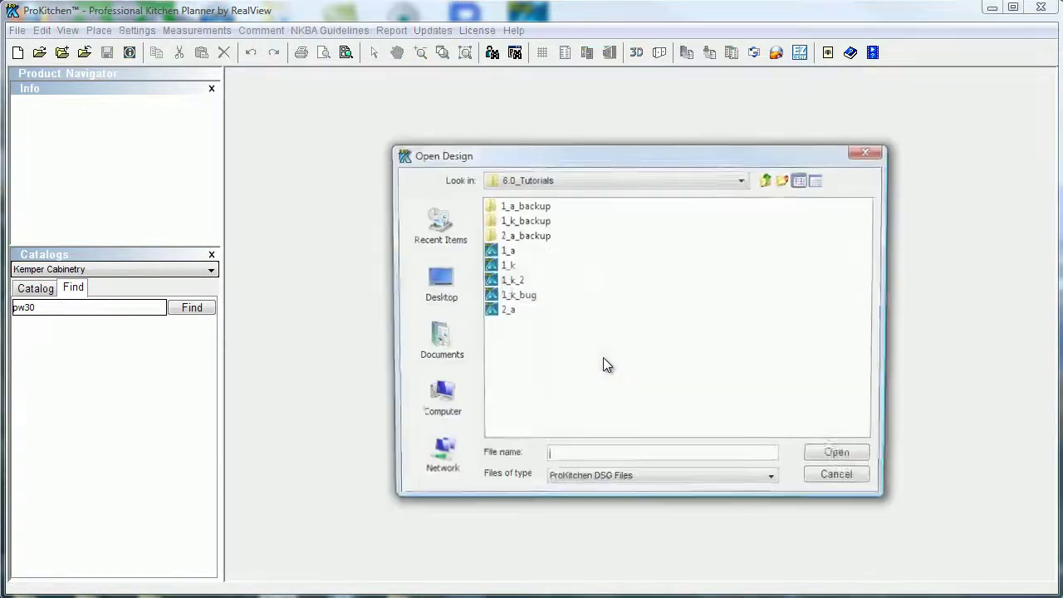
pyautogui.click(503, 251)
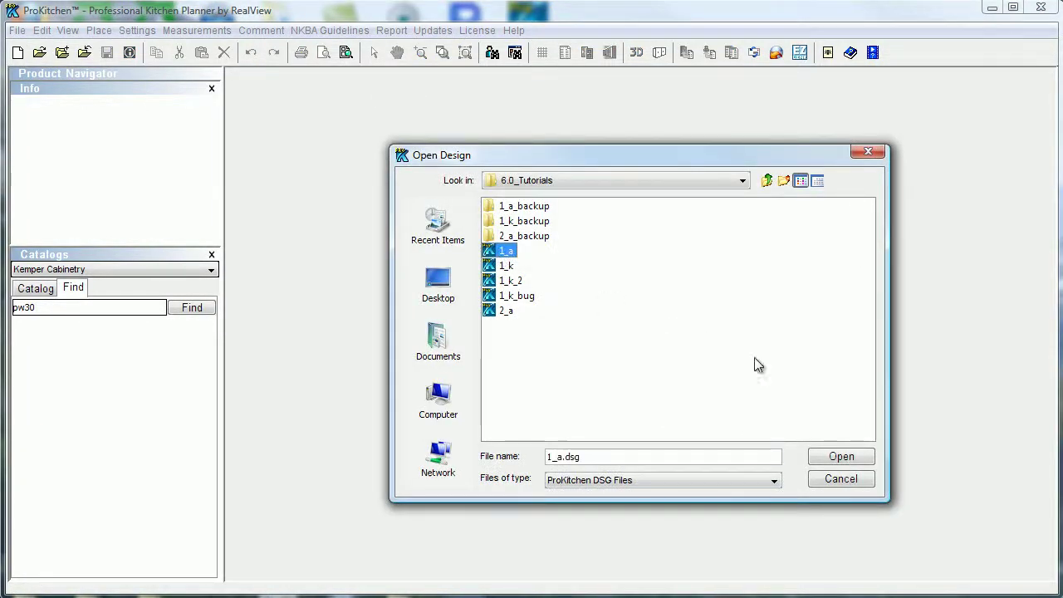
pyautogui.click(839, 456)
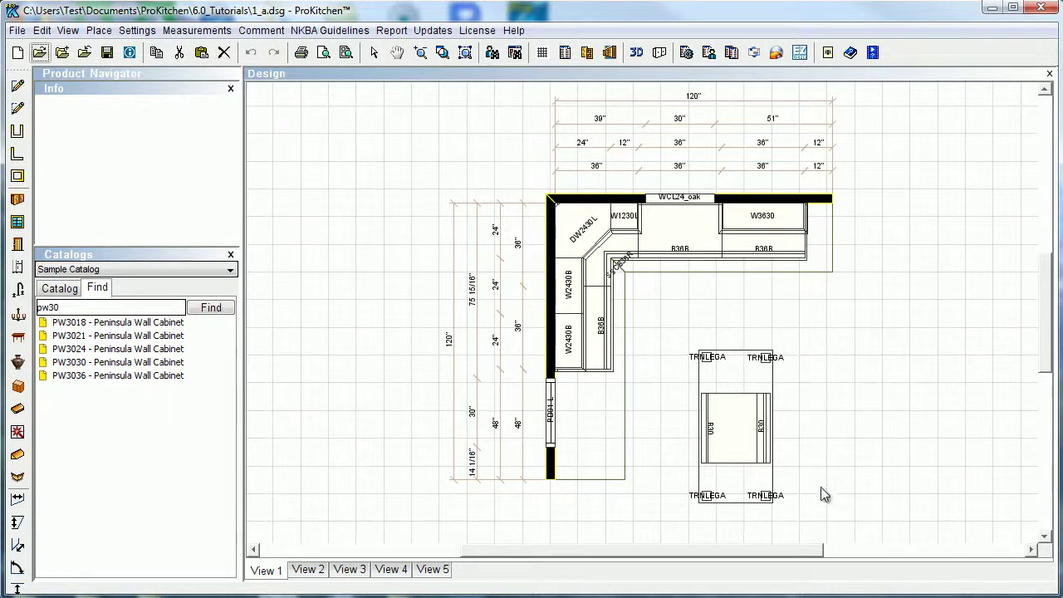
# - Insert the 1_k.dsg buffet design into the 1_a plan, accepting the clearing of global options
pyautogui.moveTo(810, 555); pyautogui.dragTo(869, 559)
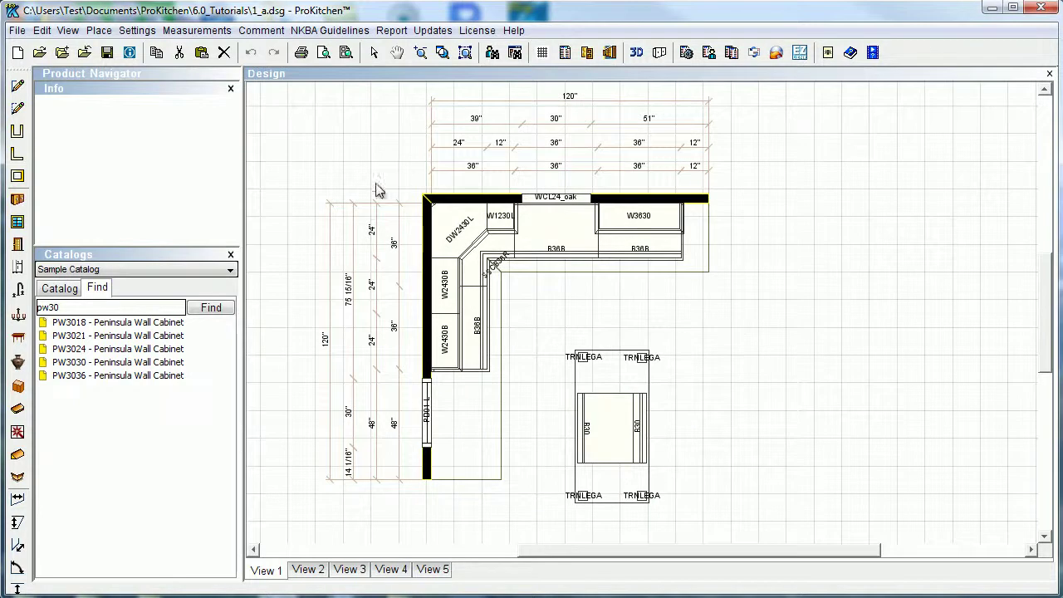
pyautogui.click(63, 53)
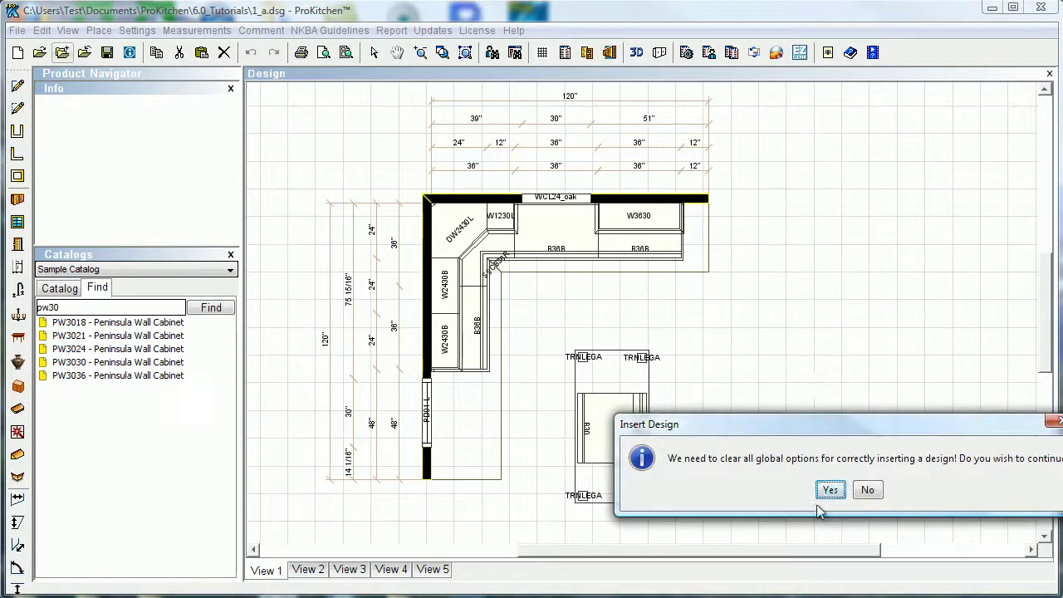
pyautogui.moveTo(854, 456); pyautogui.dragTo(754, 422)
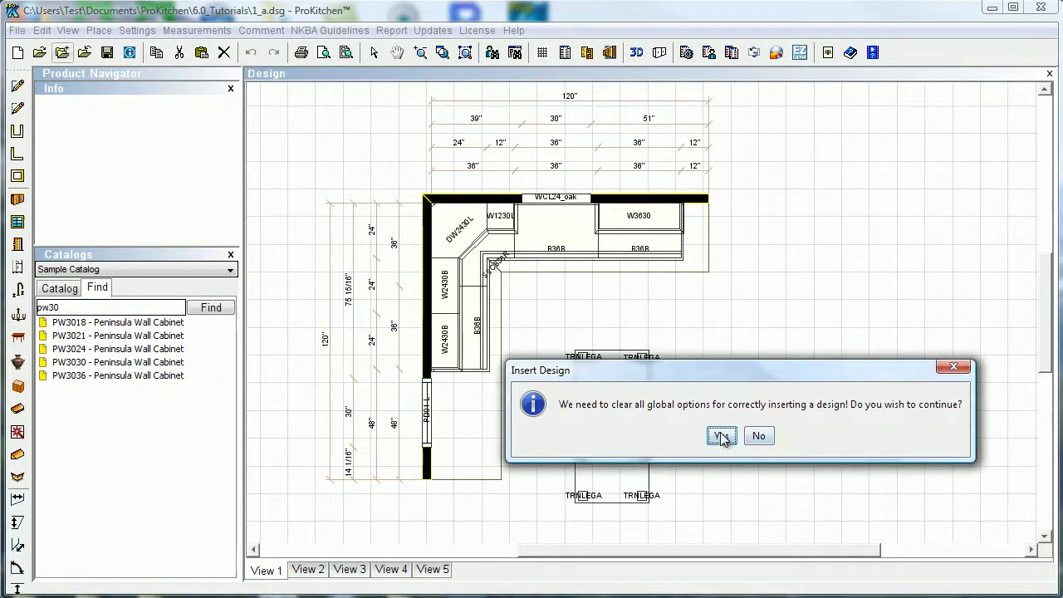
pyautogui.click(722, 436)
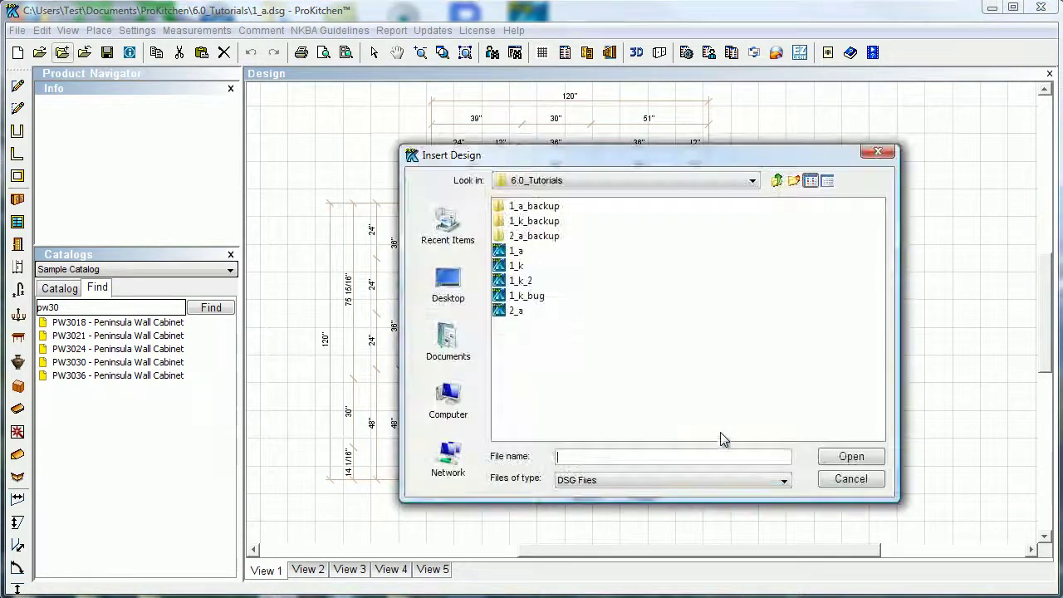
pyautogui.click(515, 266)
pyautogui.click(839, 458)
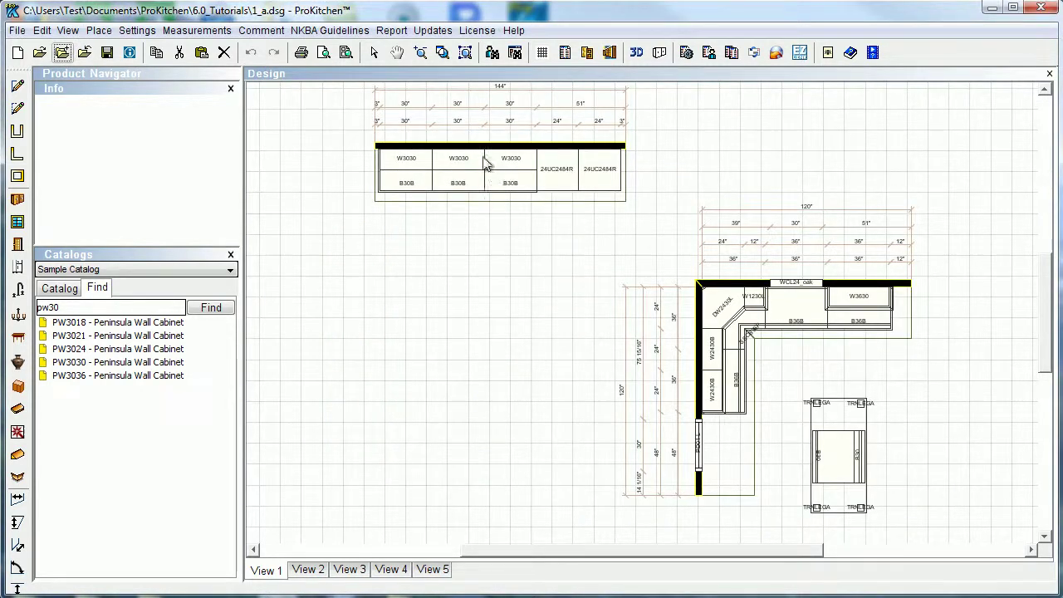
# - Move the box-selected buffet run to the right of the L-shaped kitchen, then reselect it
pyautogui.moveTo(352, 120); pyautogui.dragTo(668, 229)
pyautogui.rightClick(439, 171)
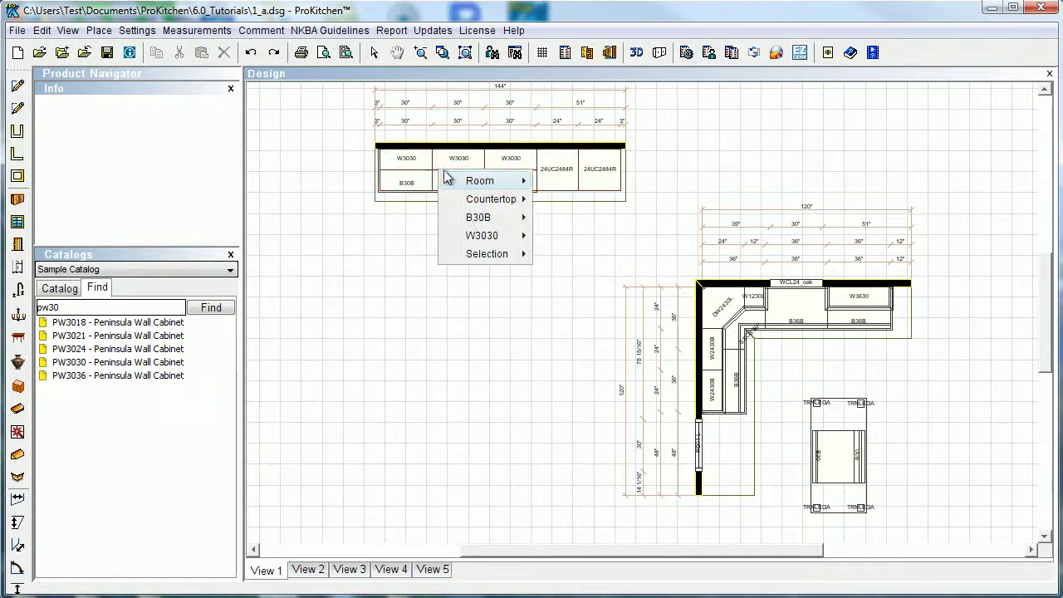
pyautogui.moveTo(495, 252)
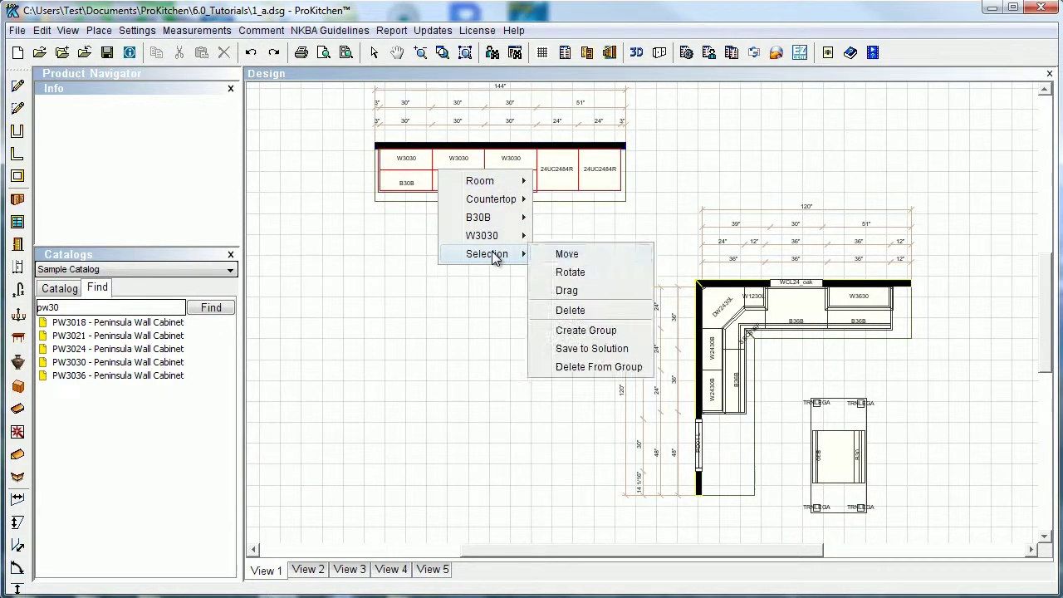
pyautogui.click(563, 255)
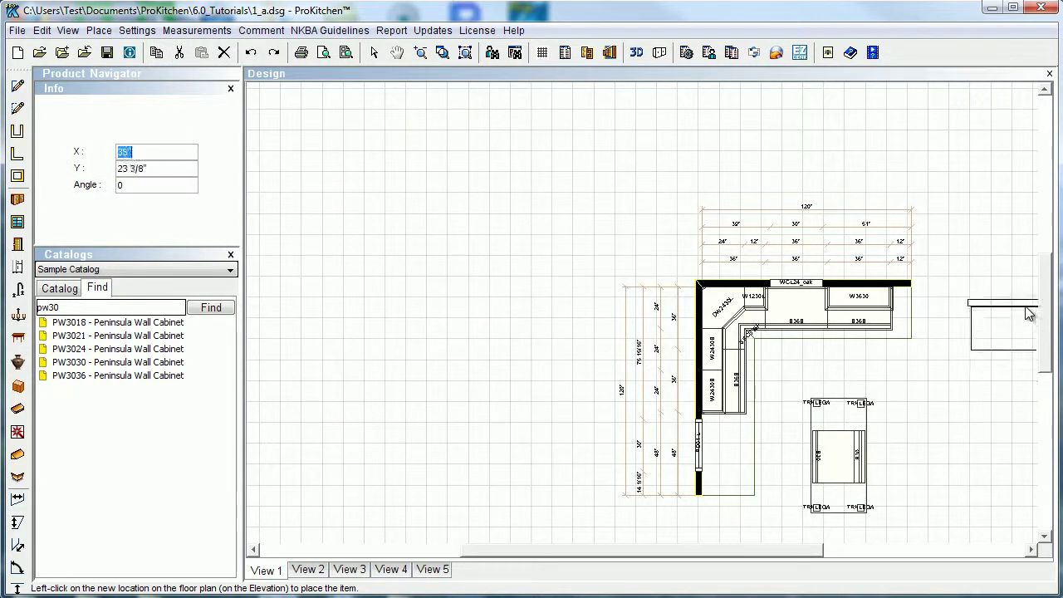
pyautogui.click(1032, 331)
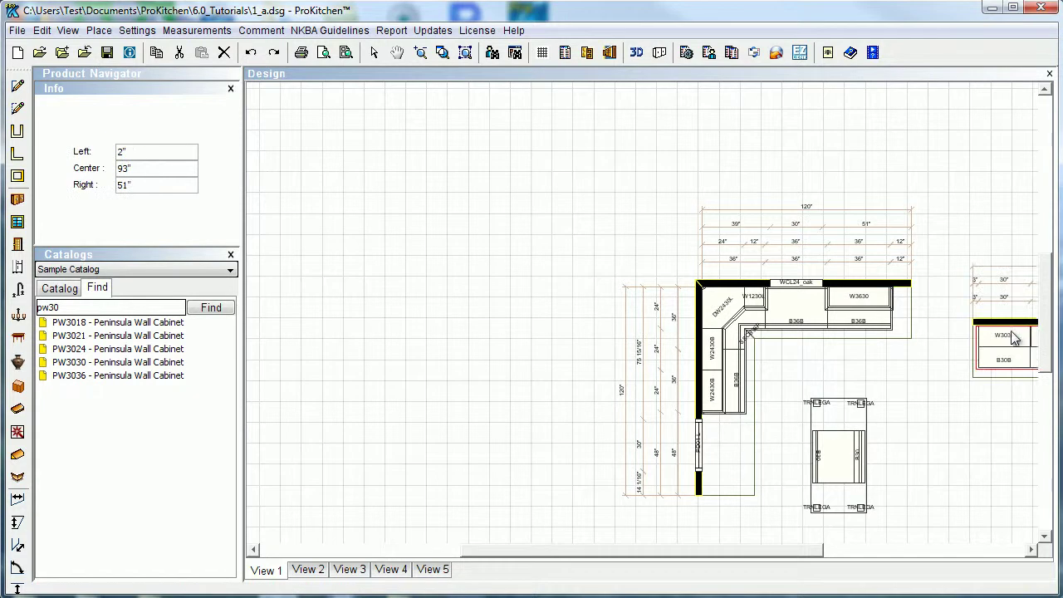
pyautogui.moveTo(649, 555); pyautogui.dragTo(790, 551)
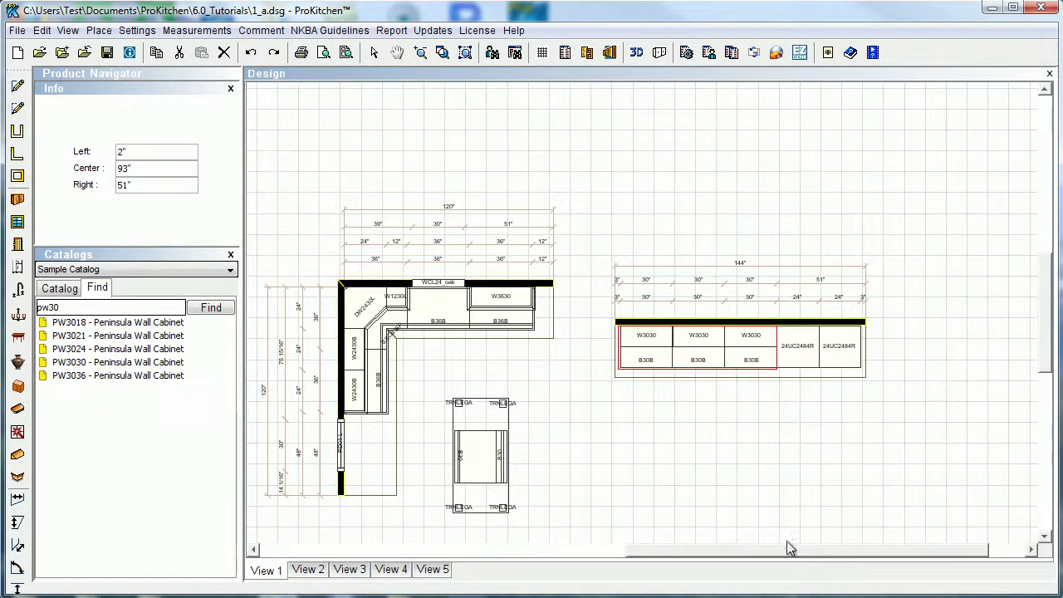
pyautogui.moveTo(588, 267); pyautogui.dragTo(945, 401)
# - Rotate the buffet cabinet run -90° so it stands vertically
pyautogui.rightClick(790, 339)
pyautogui.moveTo(835, 388)
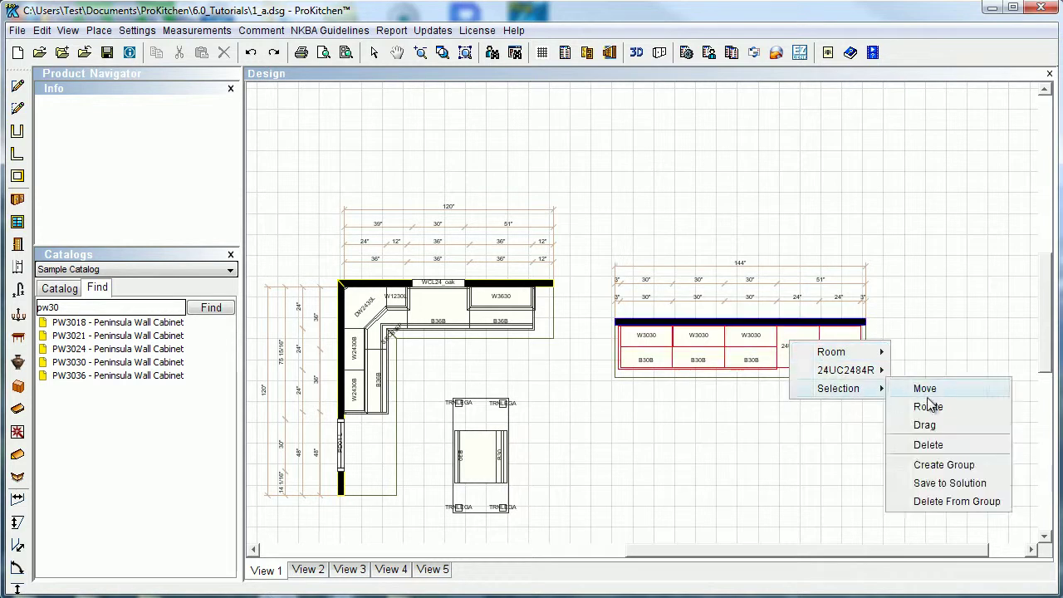
pyautogui.click(929, 408)
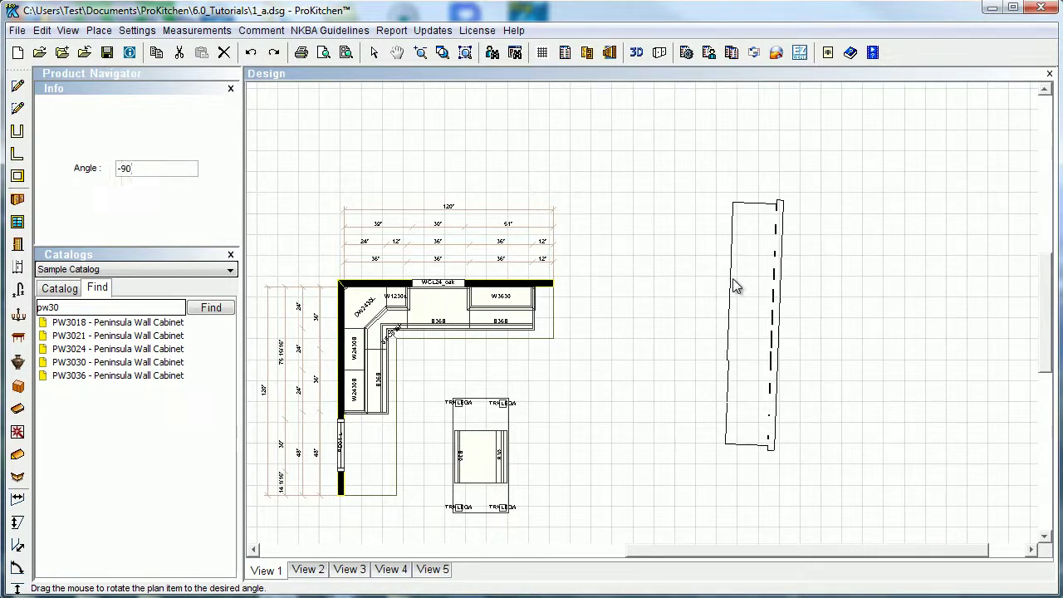
pyautogui.click(733, 279)
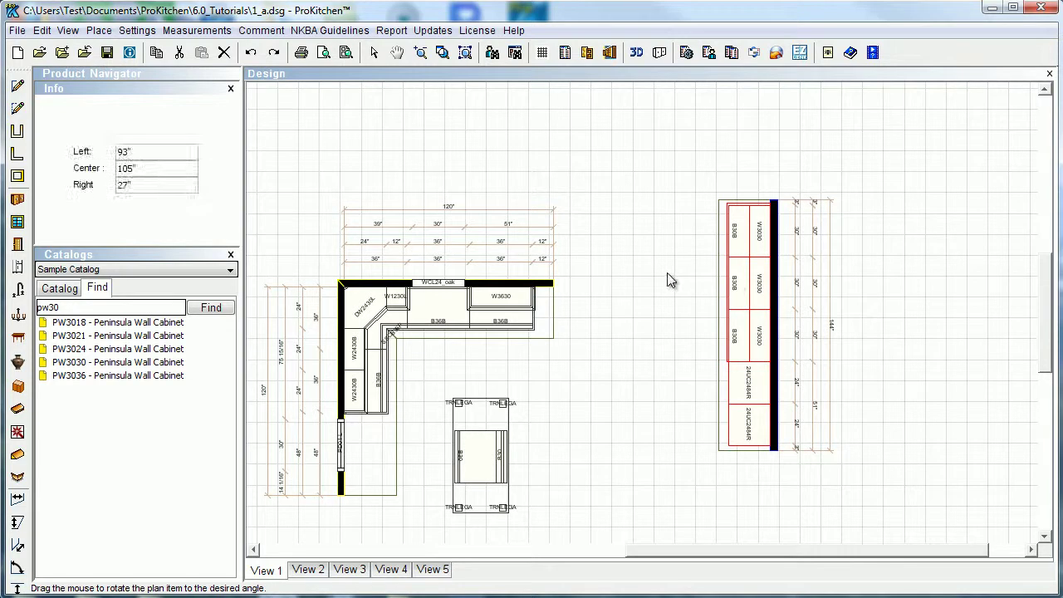
# - Move the vertical buffet run closer to the kitchen and zoom to extents
pyautogui.rightClick(736, 270)
pyautogui.moveTo(787, 333)
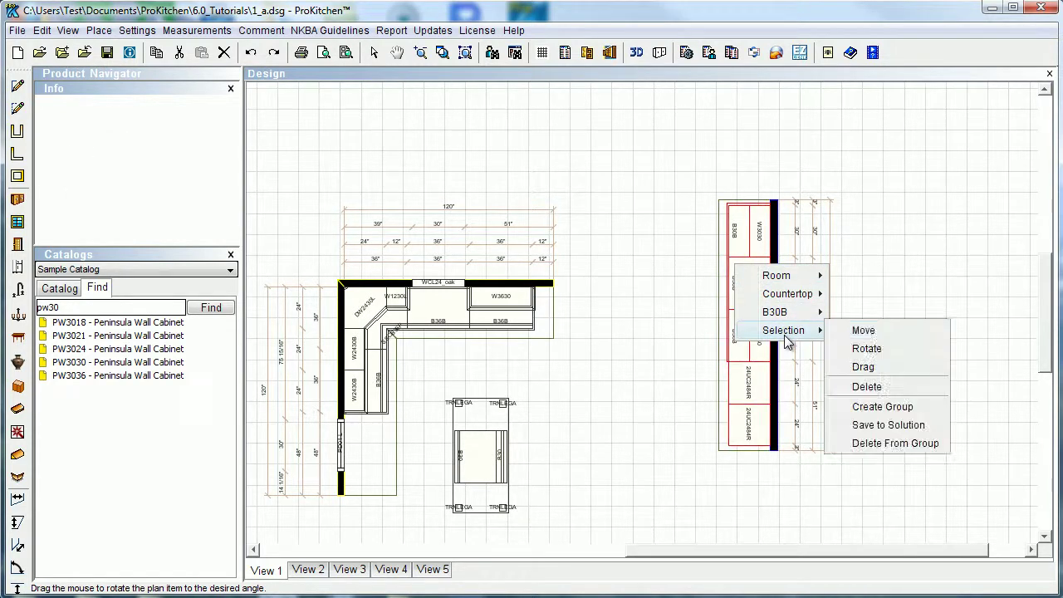
pyautogui.click(866, 332)
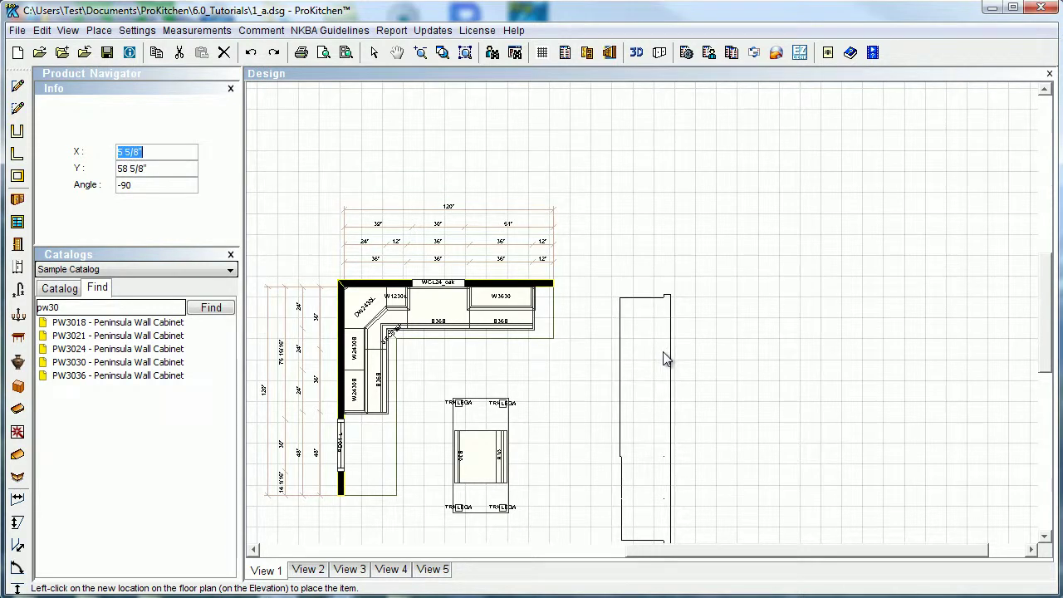
pyautogui.click(664, 359)
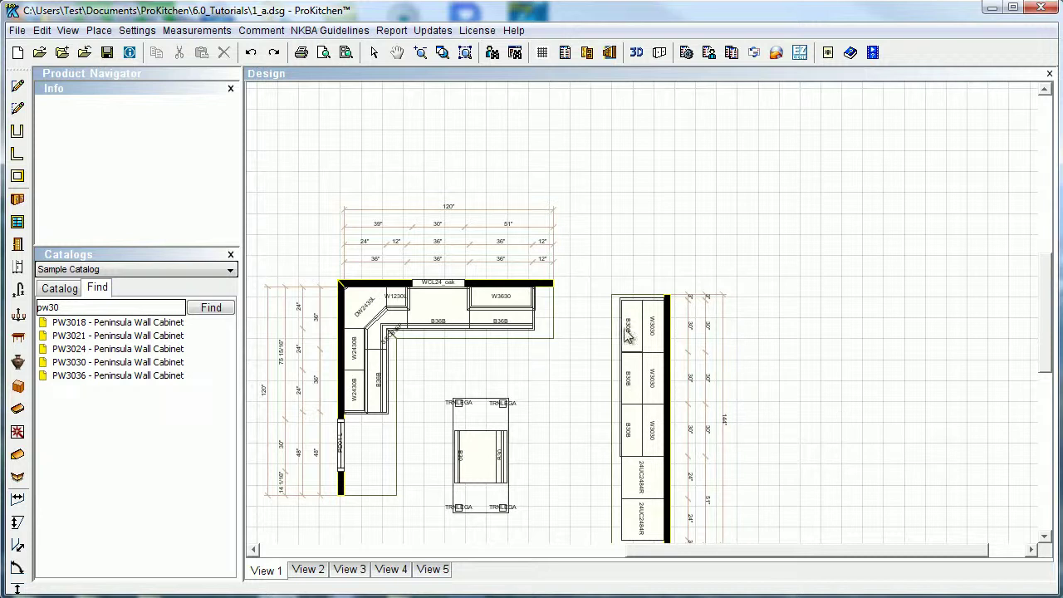
pyautogui.click(465, 53)
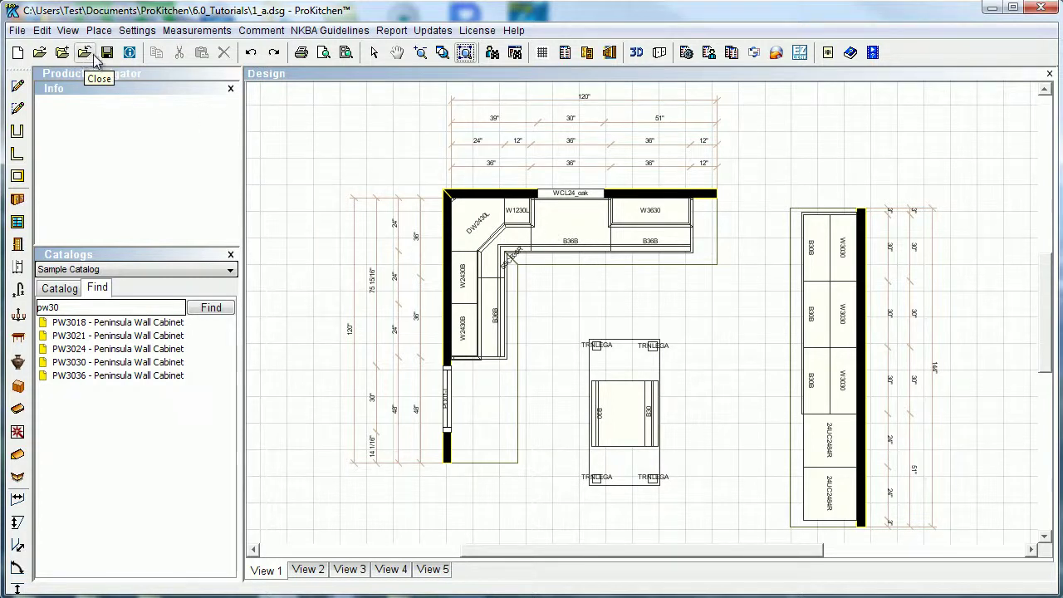
pyautogui.click(16, 34)
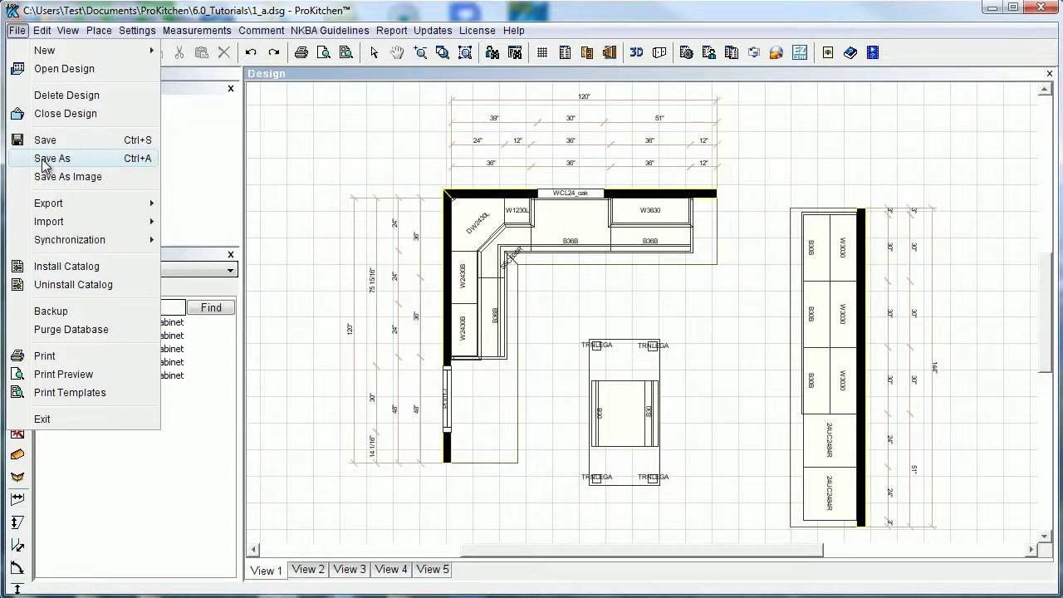
# - Save As with the file name changed to 1_a_Buffet.dsg
pyautogui.moveTo(50, 203)
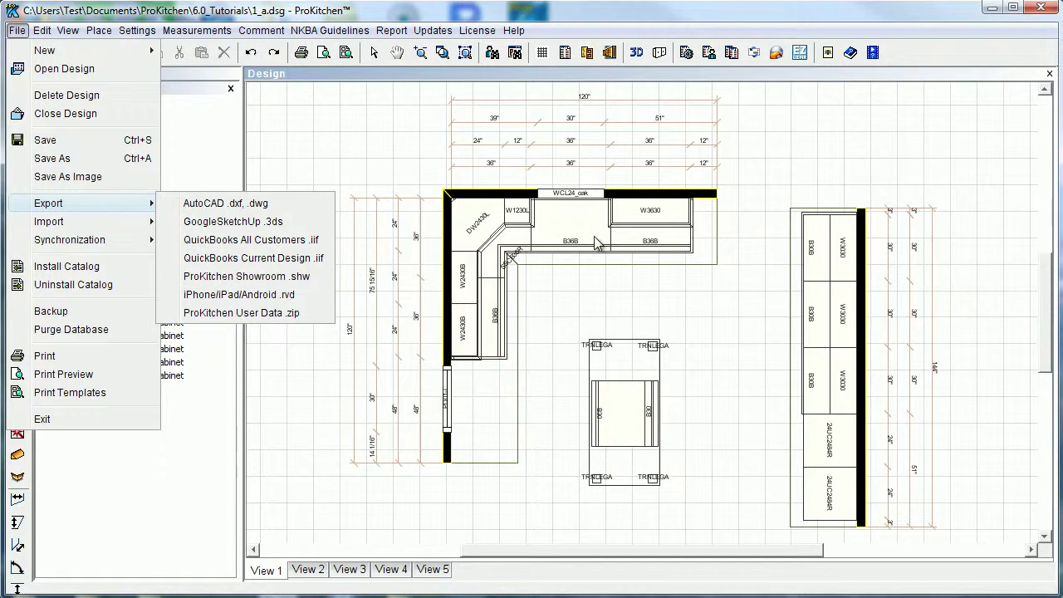
pyautogui.click(72, 160)
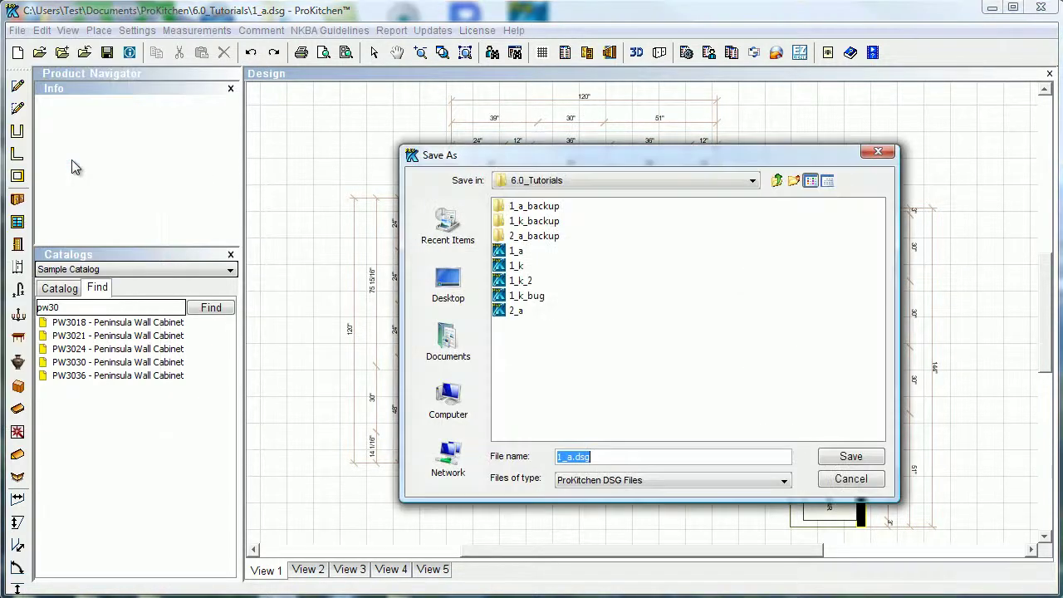
pyautogui.press('End')
pyautogui.press('BackSpace')
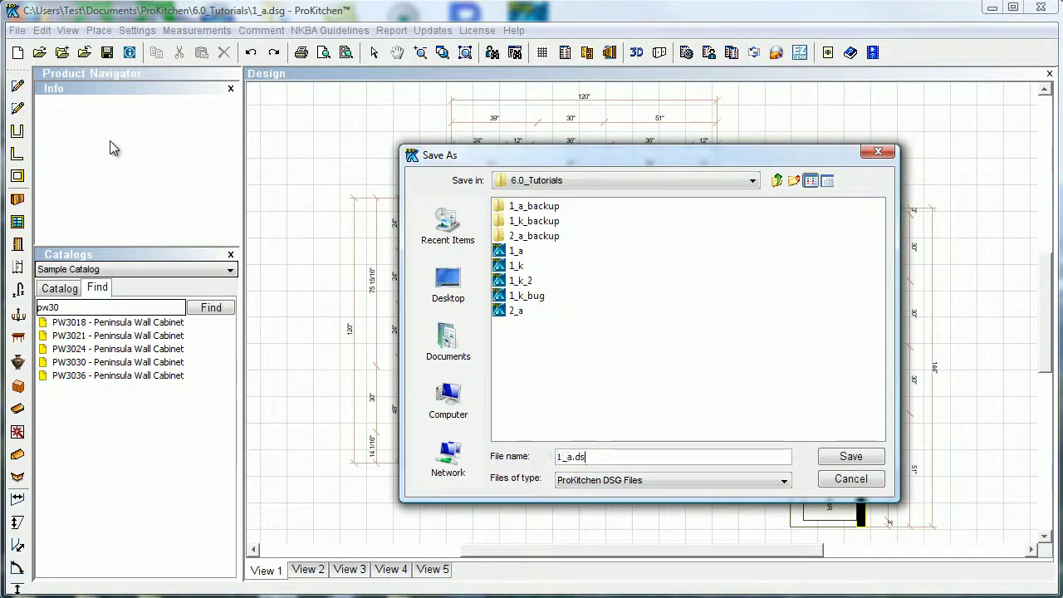
pyautogui.press('BackSpace')
pyautogui.write('_2')
pyautogui.press('BackSpace')
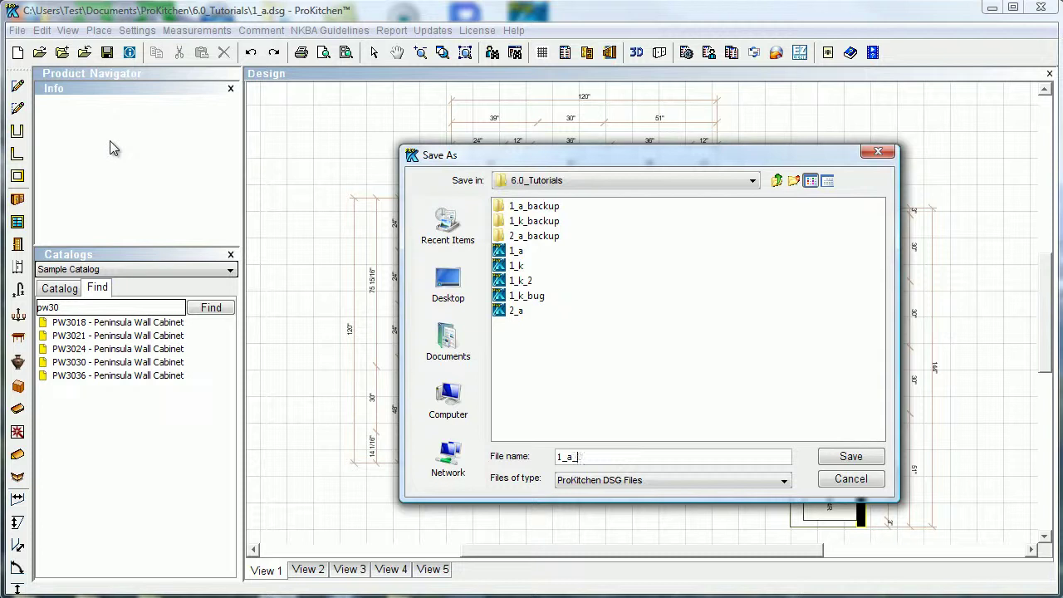
pyautogui.write('Buffet')
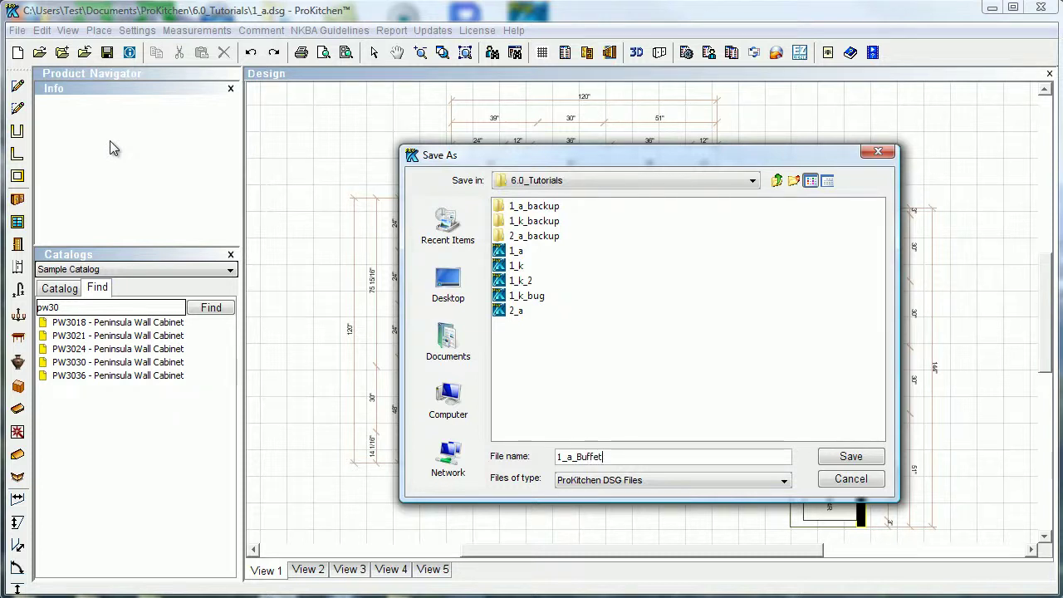
pyautogui.click(849, 456)
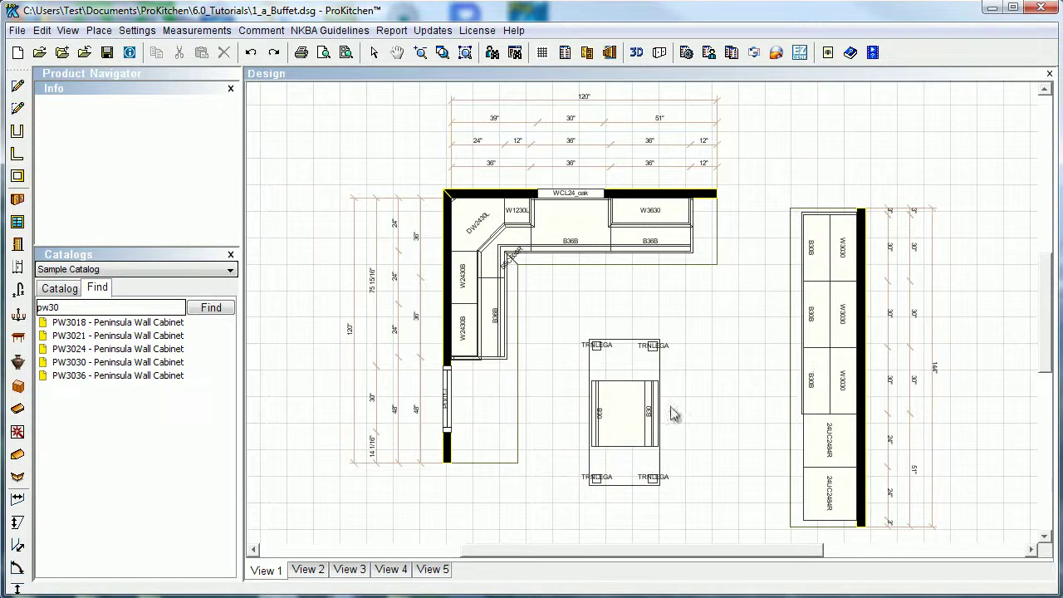
pyautogui.click(85, 54)
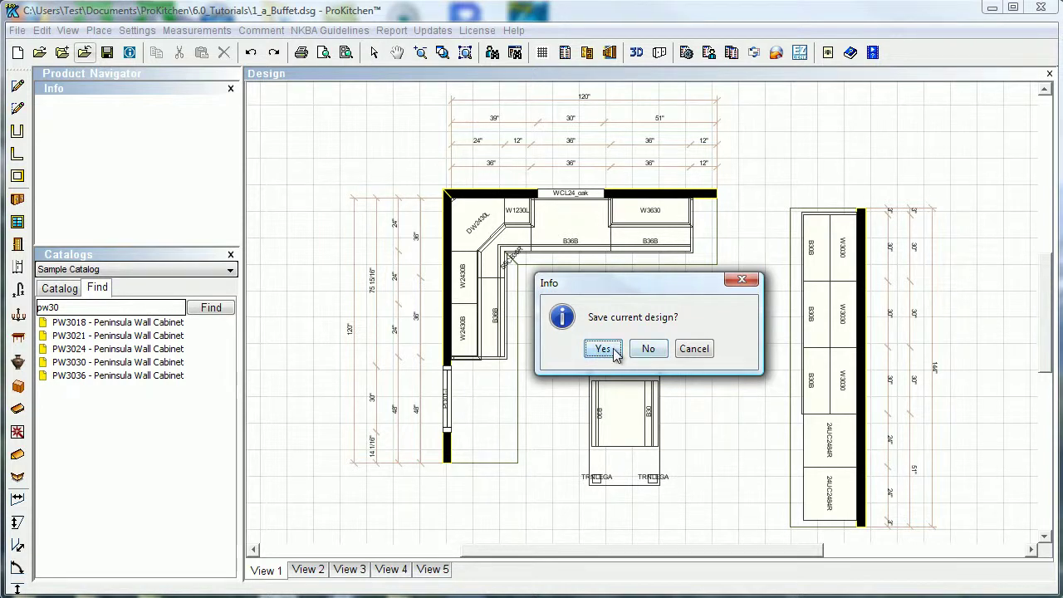
pyautogui.click(695, 349)
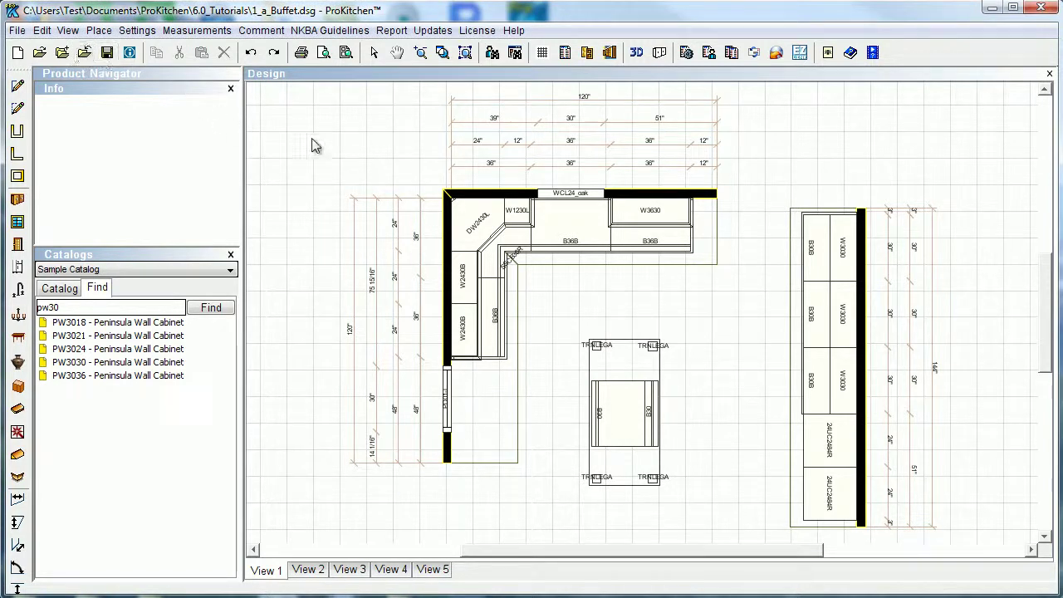
pyautogui.click(107, 54)
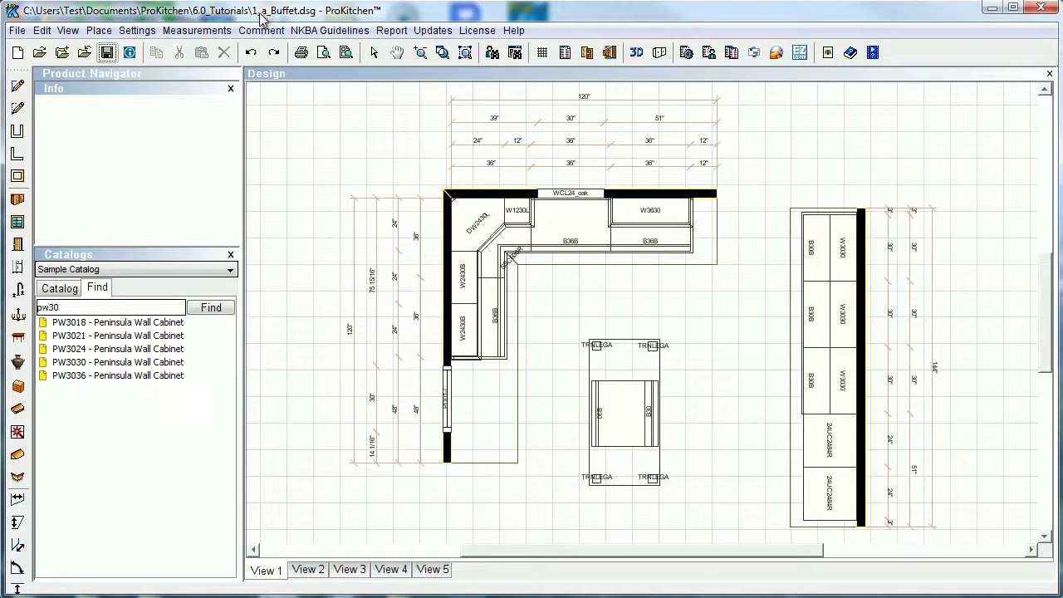
pyautogui.click(107, 54)
pyautogui.click(39, 52)
pyautogui.click(692, 349)
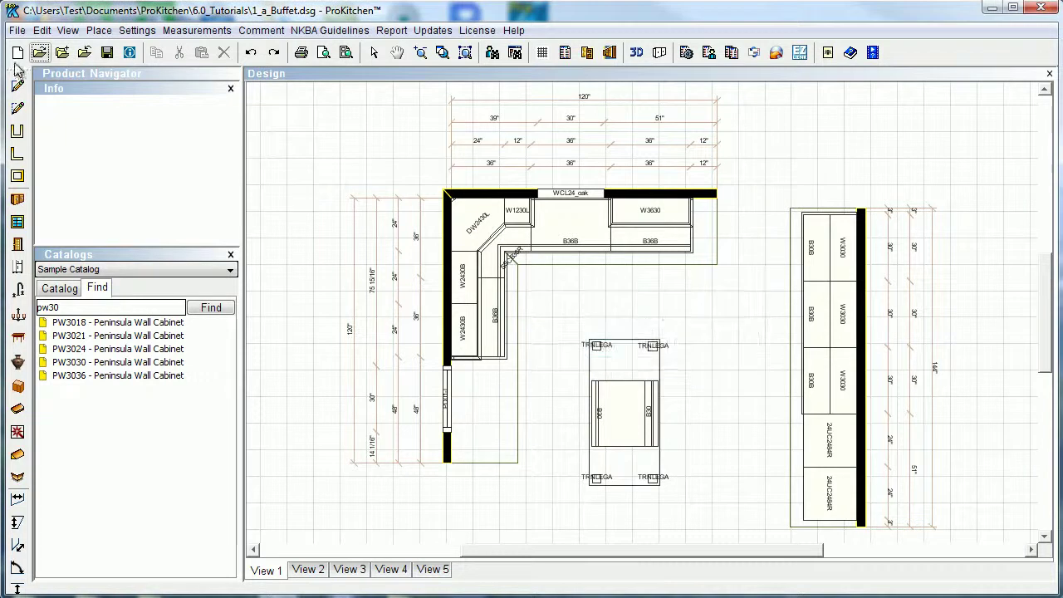